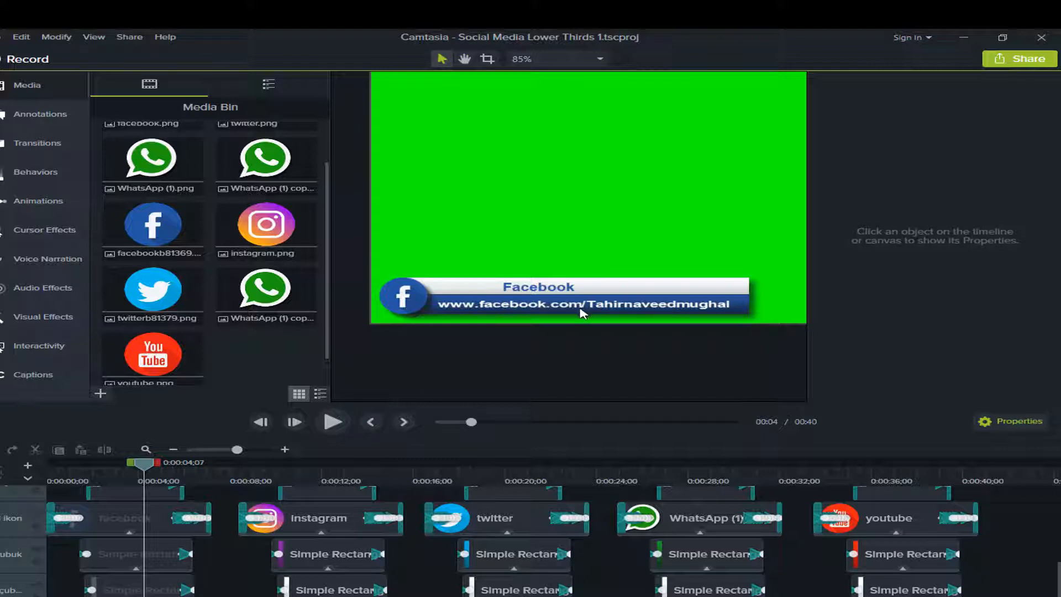
Try replacing the username in the Facebook lower third's web address with placeholder letters and clearing them again
left_click(632, 310)
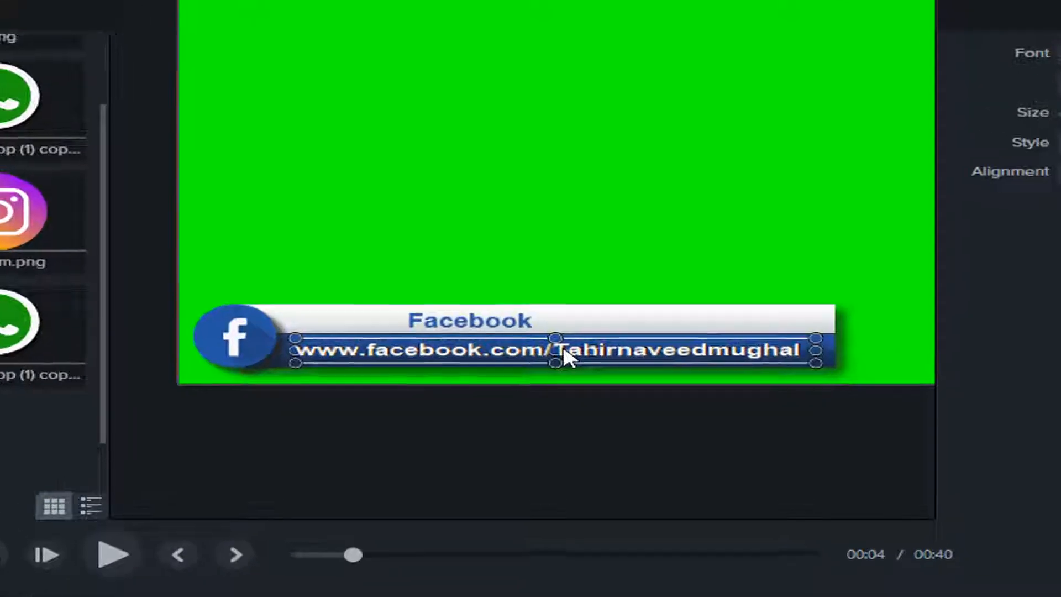
left_click_drag(563, 349, 784, 352)
left_click_drag(828, 382, 866, 383)
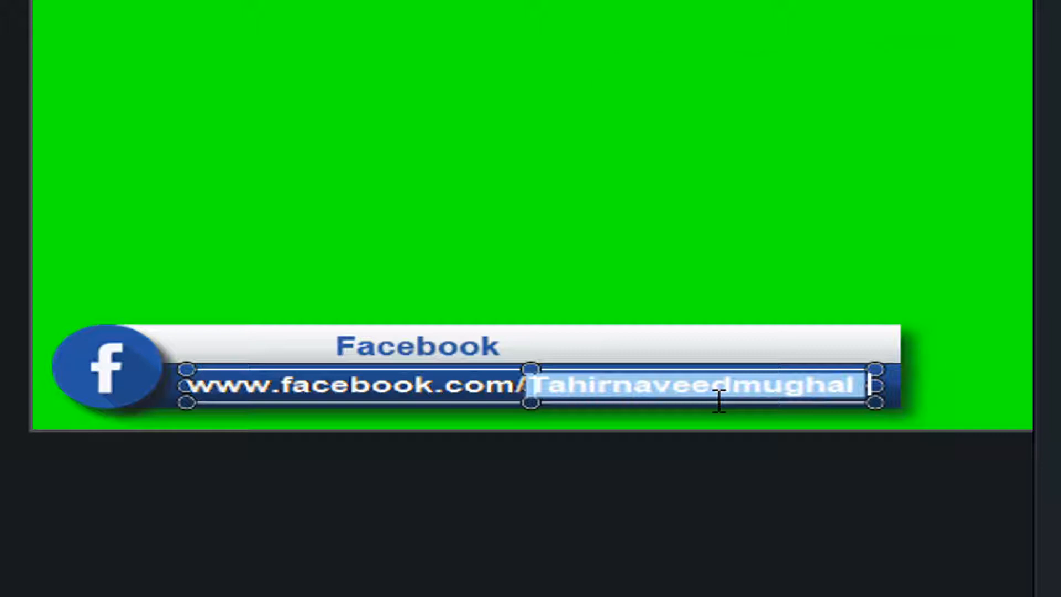
type("jfjj")
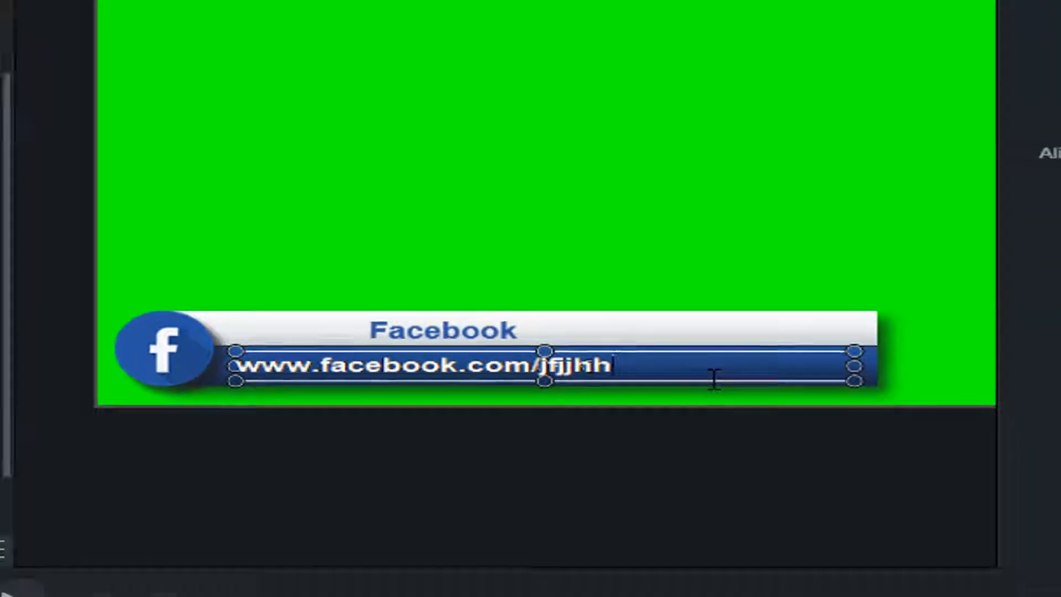
key("BackSpace")
key("BackSpace")
key("BackSpace")
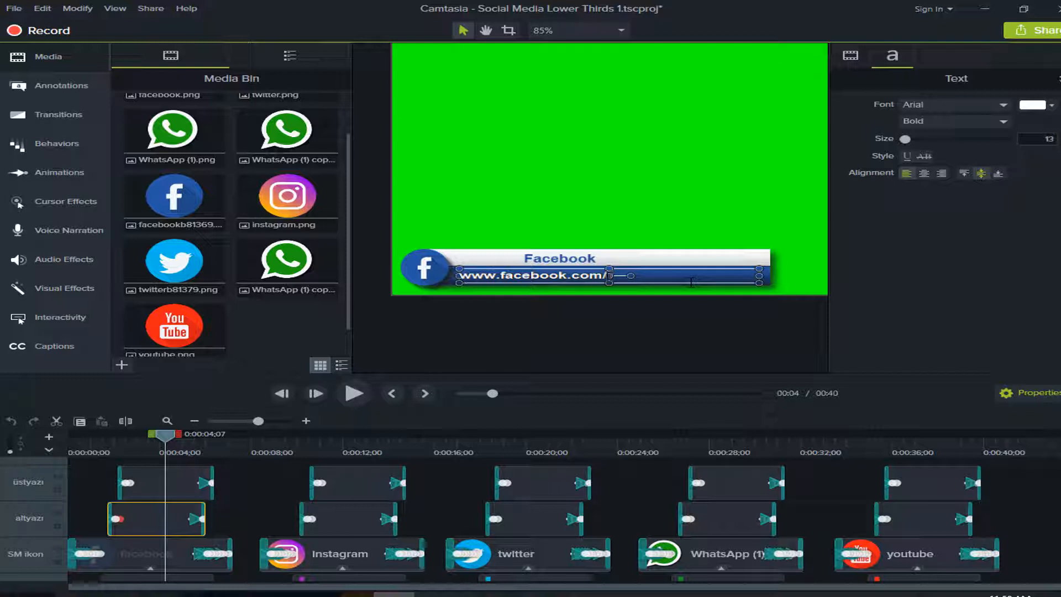
Undo the edit made to the Facebook lower third's web address
left_click(500, 319)
left_click(586, 274)
left_click(43, 8)
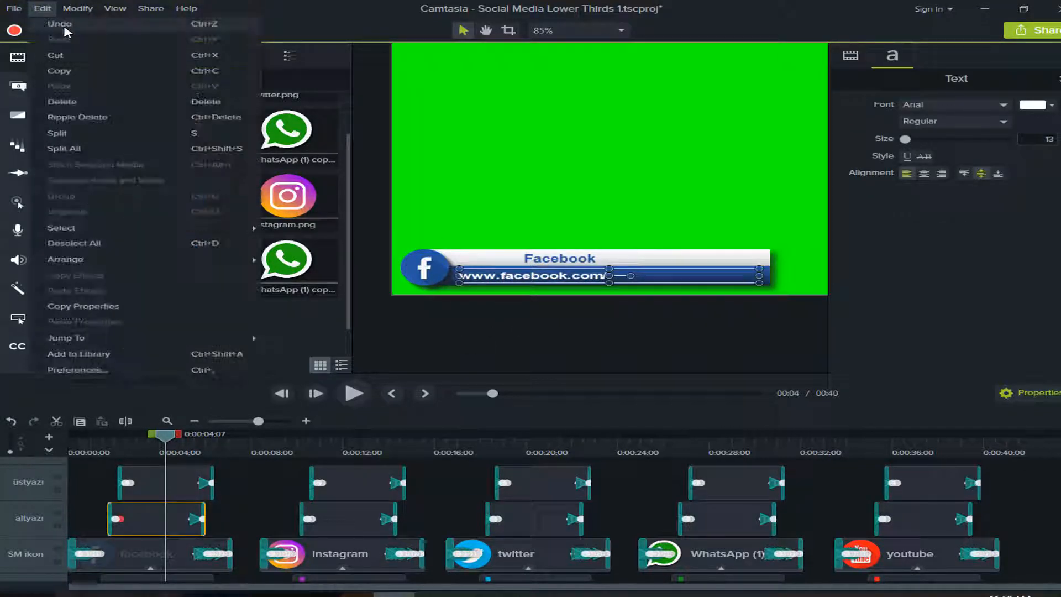
left_click(62, 26)
Move the playhead to the Instagram lower third at about 12 seconds and select its web address text
left_click_drag(164, 440, 249, 447)
left_click_drag(326, 455, 362, 453)
left_click(640, 280)
double_click(666, 281)
left_click(627, 354)
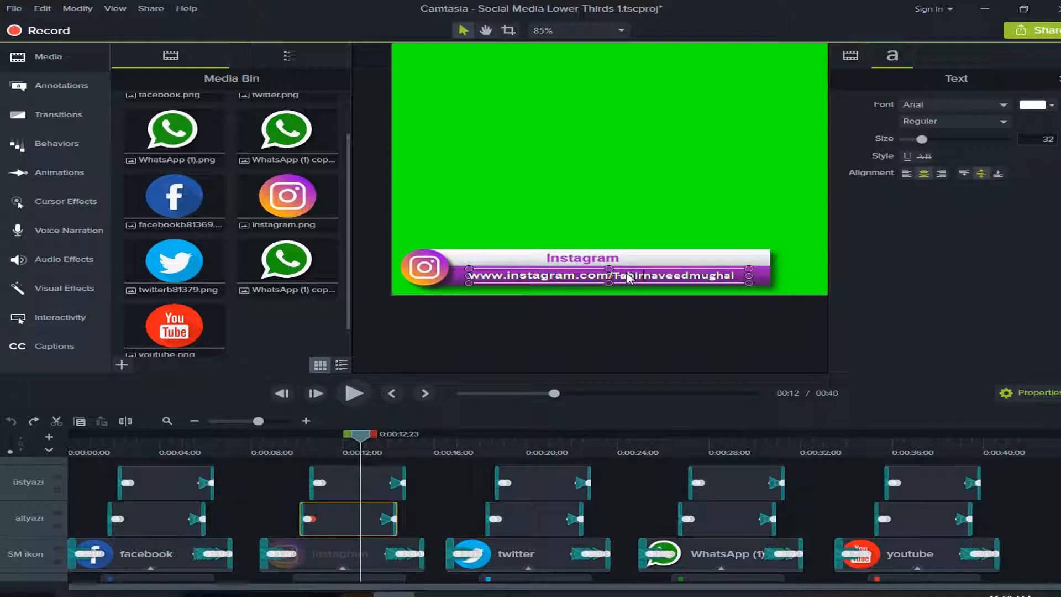
Scrub past the Twitter and WhatsApp lower thirds to view the YouTube one at about 36 seconds
left_click_drag(554, 443, 620, 448)
left_click_drag(709, 448, 913, 454)
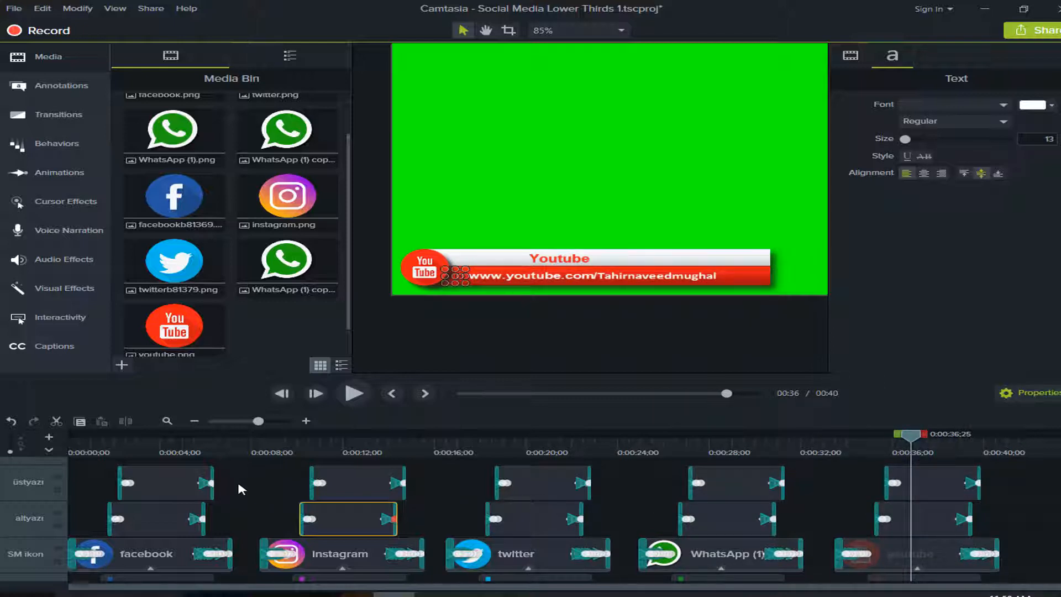
scroll(241, 484, "up", 1)
left_click(645, 280)
Group all five Facebook lower-third clips on the timeline, from the text tracks down to the rectangles
left_click_drag(167, 480, 163, 560)
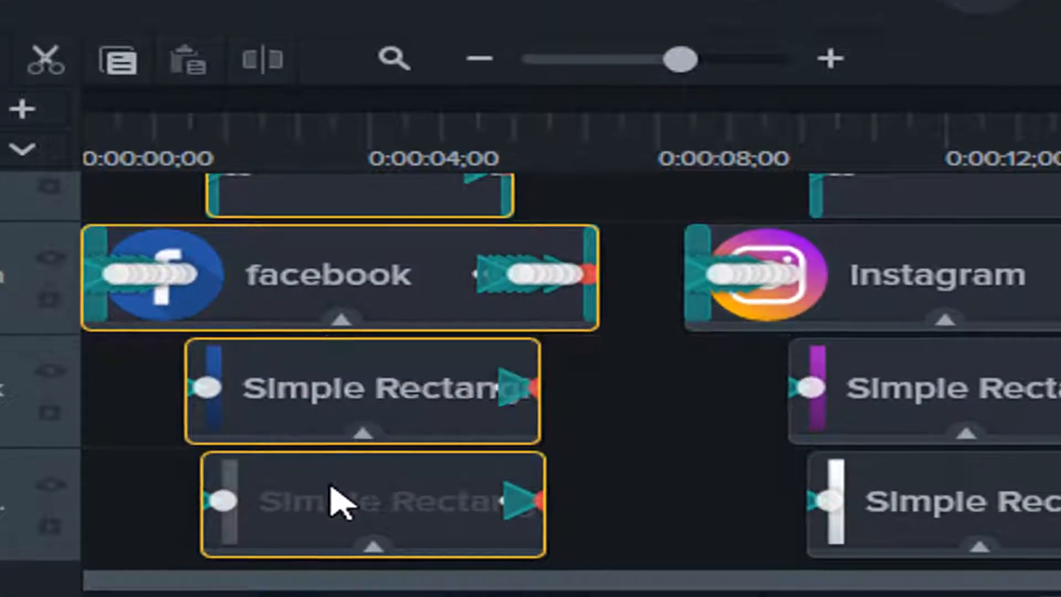
right_click(331, 487)
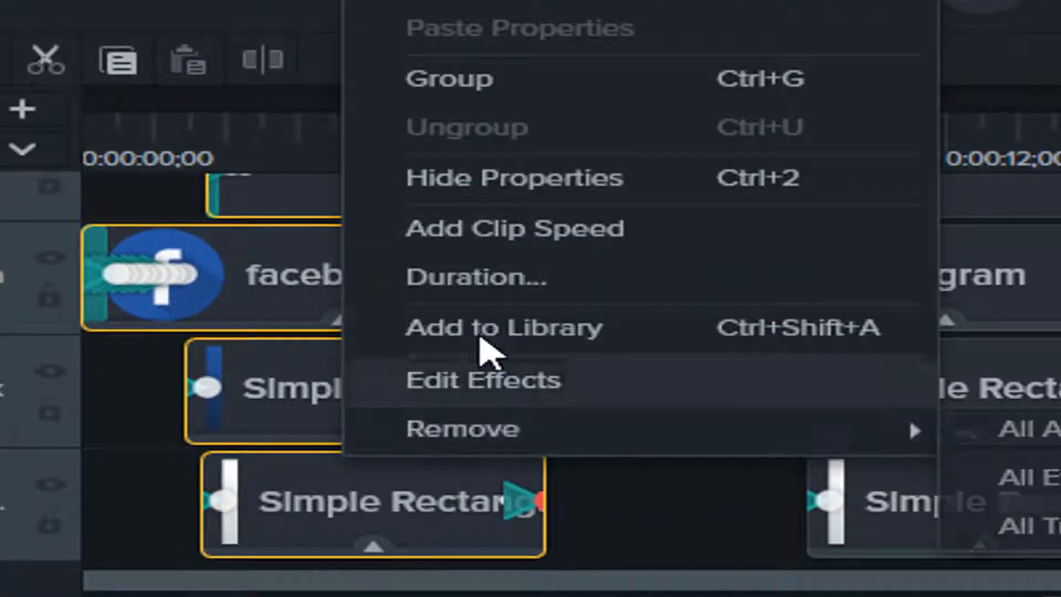
left_click(514, 88)
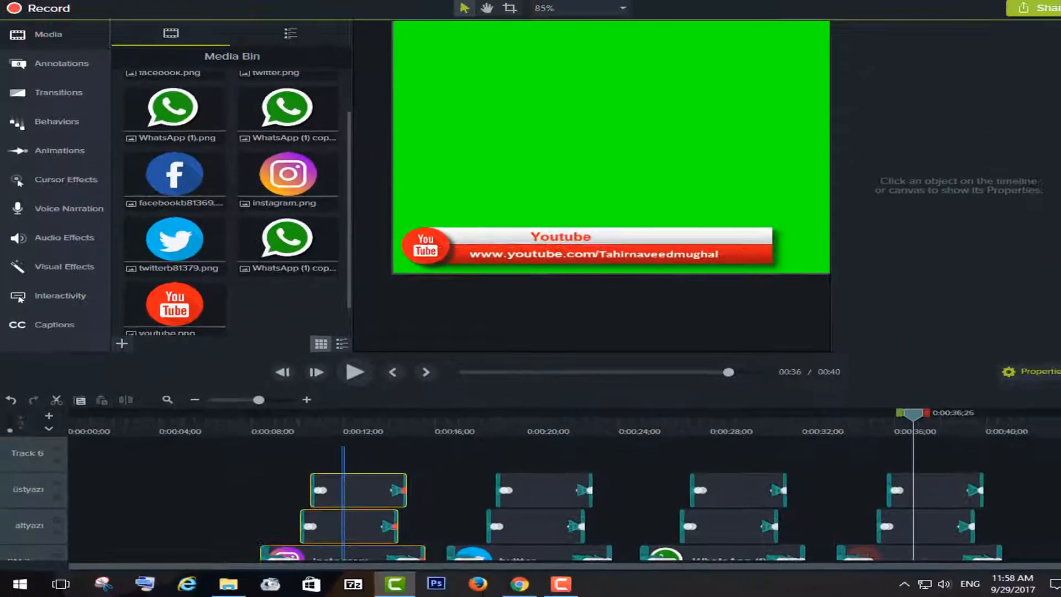
Group the Instagram icon, text and rectangle clips into one timeline group
left_click_drag(344, 559, 344, 557)
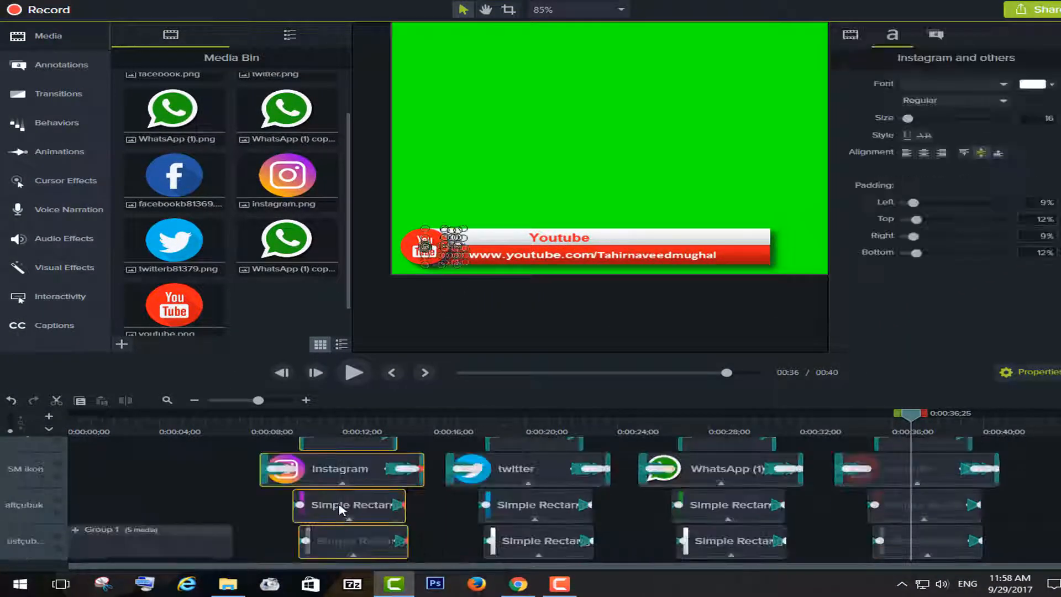
right_click(349, 521)
left_click(394, 401)
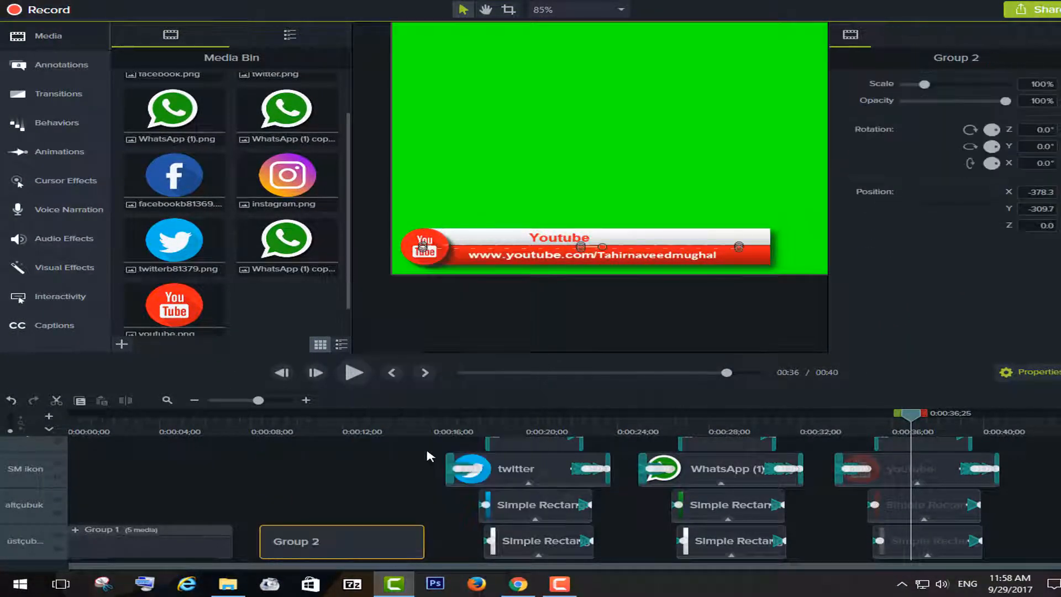
Group the Twitter icon, text and rectangle clips into one timeline group
scroll(547, 470, "up", 2)
scroll(551, 464, "up", 2)
left_click_drag(543, 468, 514, 575)
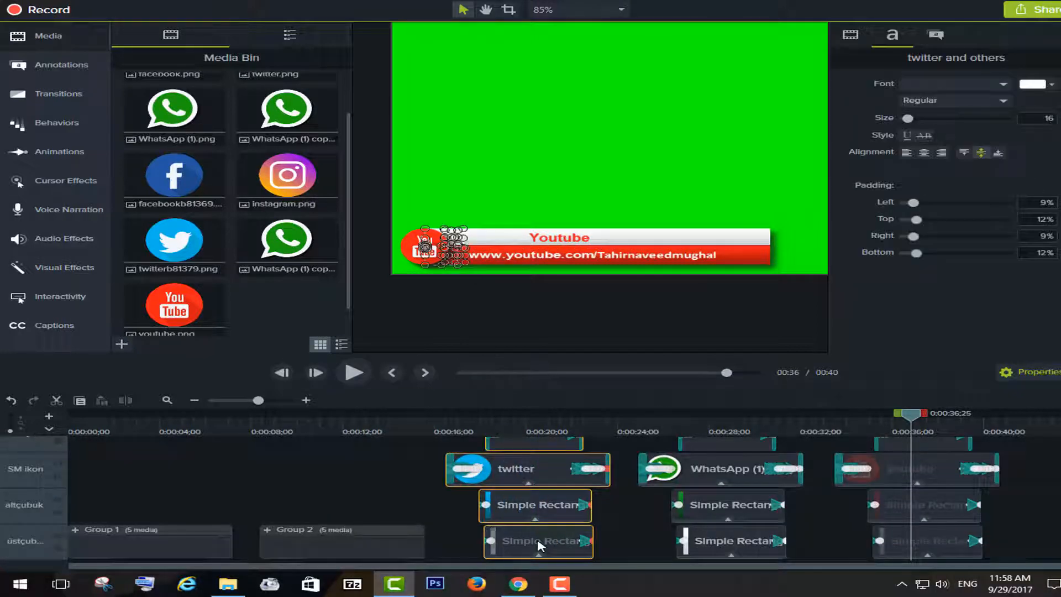
right_click(547, 509)
left_click(611, 411)
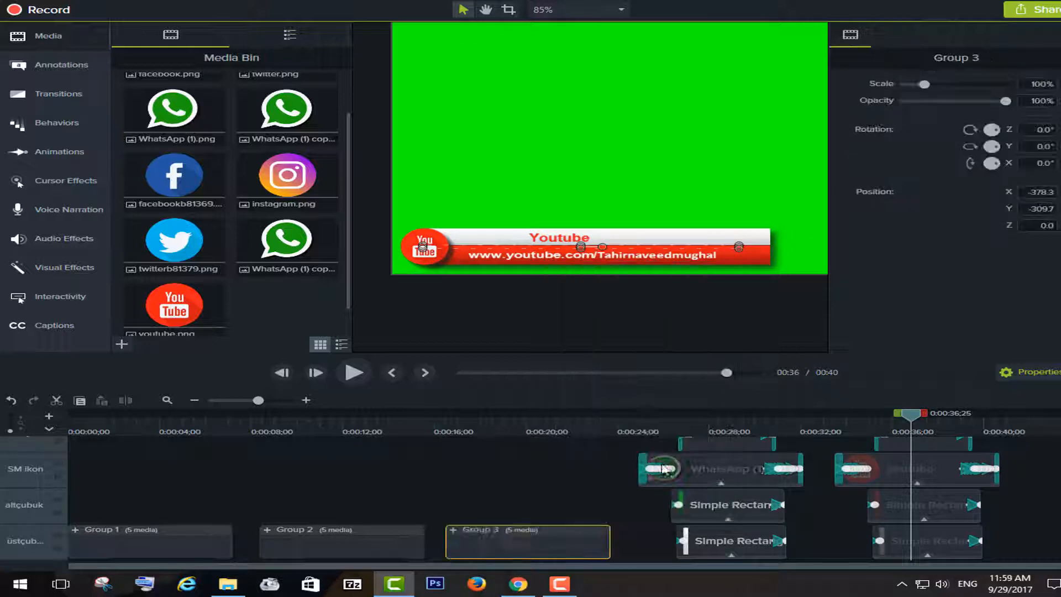
Group the WhatsApp icon, text and rectangle clips into one timeline group
scroll(728, 492, "up", 3)
left_click_drag(733, 459, 724, 552)
right_click(730, 534)
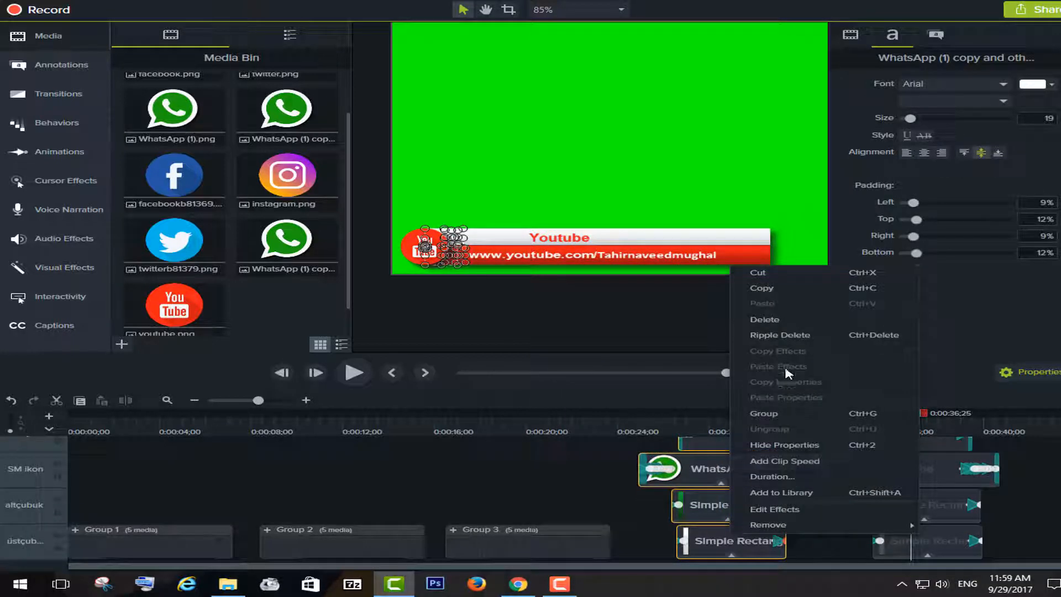
left_click(787, 419)
Group the YouTube icon, text and rectangle clips into one timeline group
left_click(940, 462)
left_click_drag(929, 577, 926, 552)
right_click(918, 519)
left_click(810, 404)
left_click(758, 490)
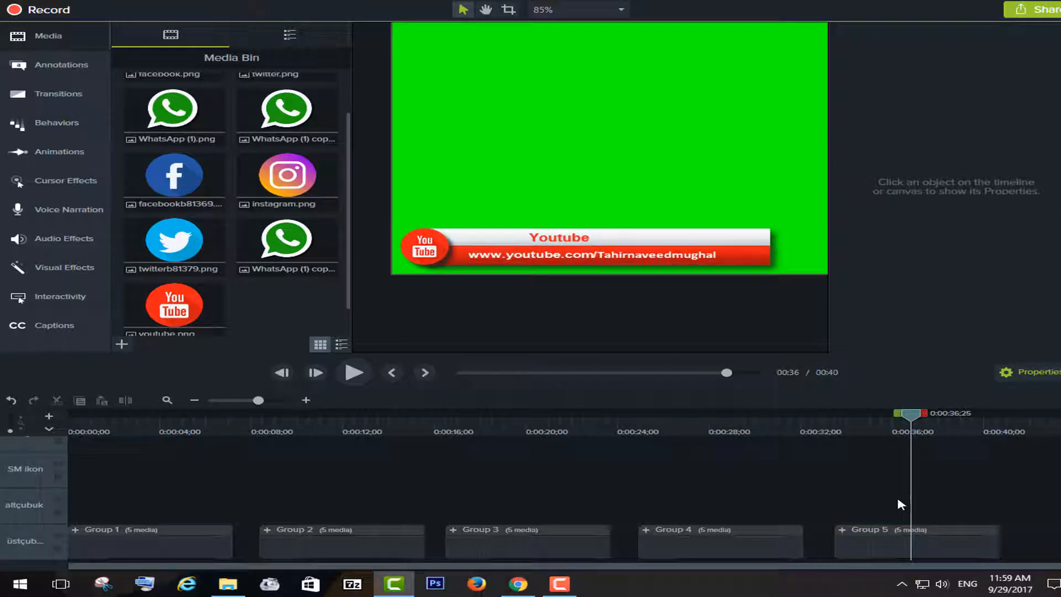
Select all five social media groups on the timeline and add them to the Library
left_click_drag(887, 502, 525, 523)
left_click(380, 470)
left_click(176, 536)
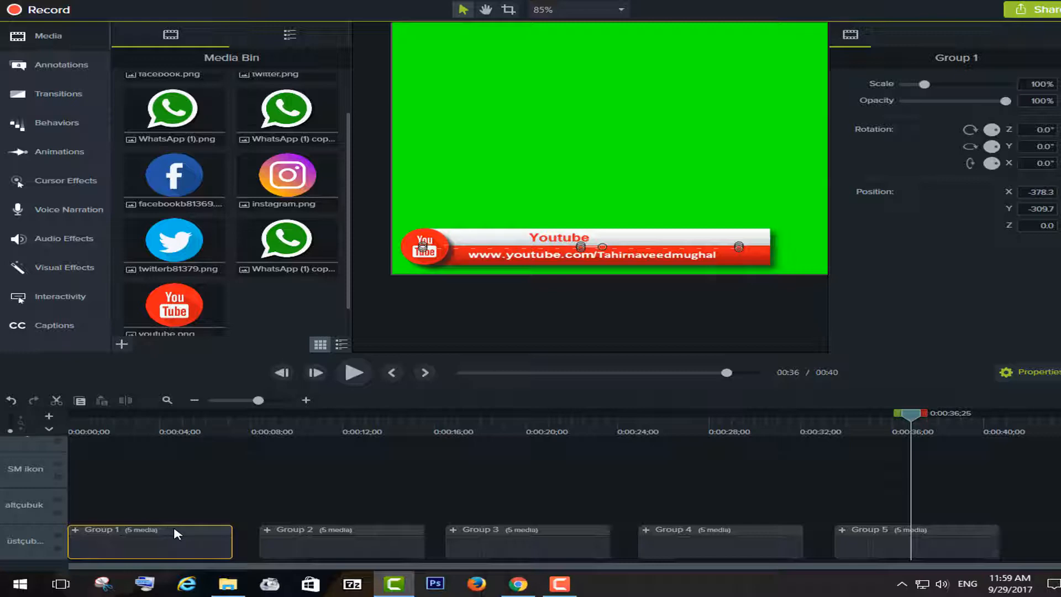
left_click_drag(154, 500, 977, 546)
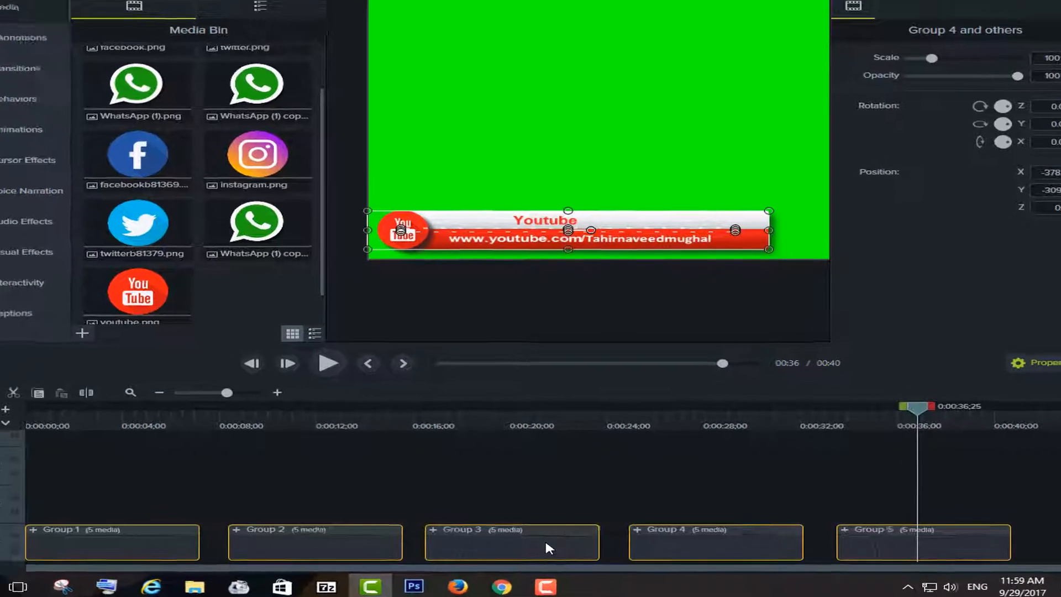
right_click(564, 532)
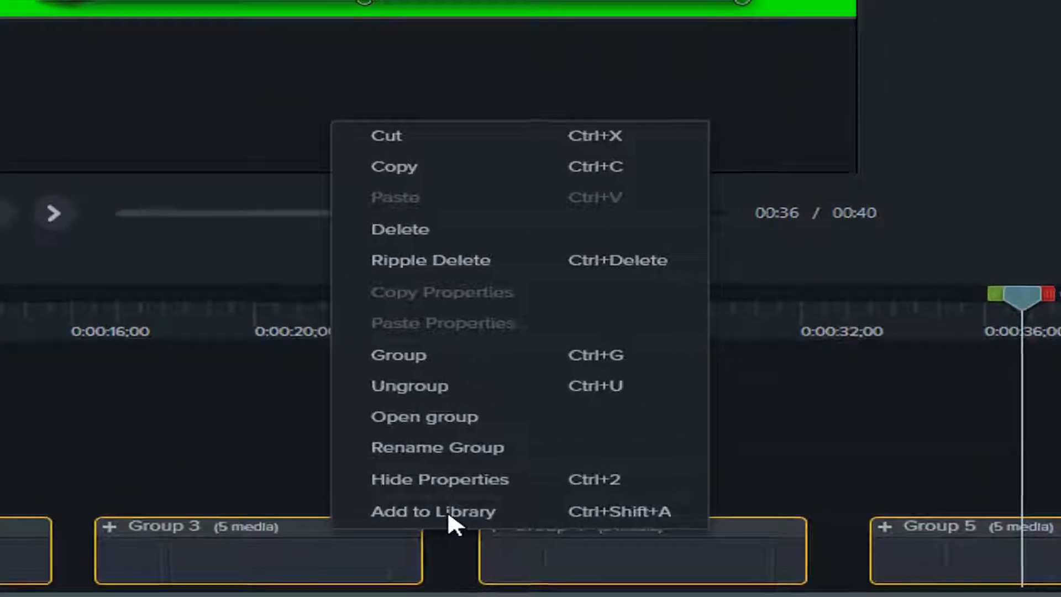
left_click(376, 419)
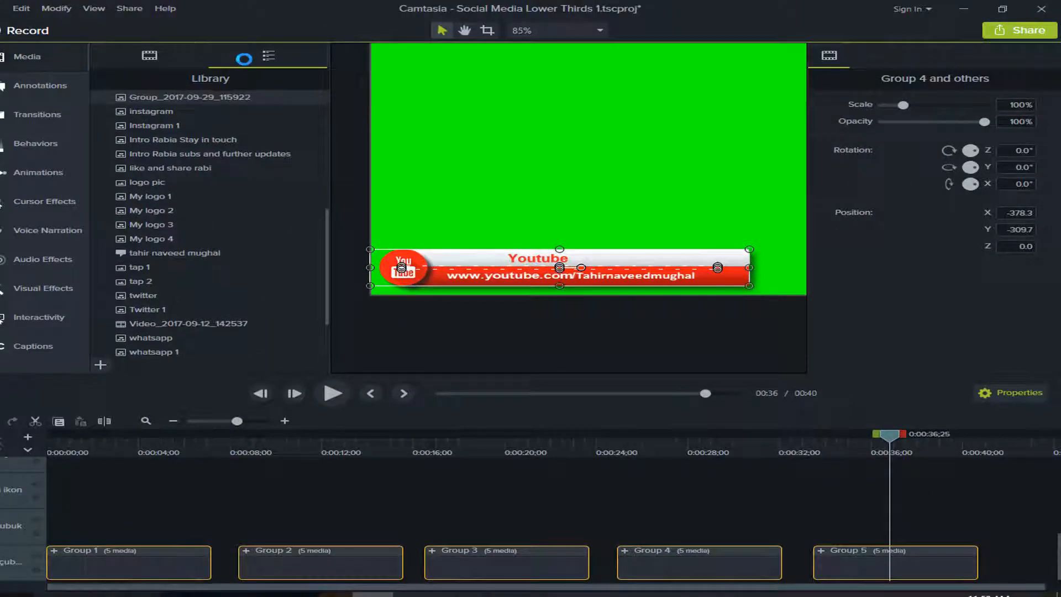
Rename the newly added Library group as "social links" and deselect the timeline groups
left_click(206, 98)
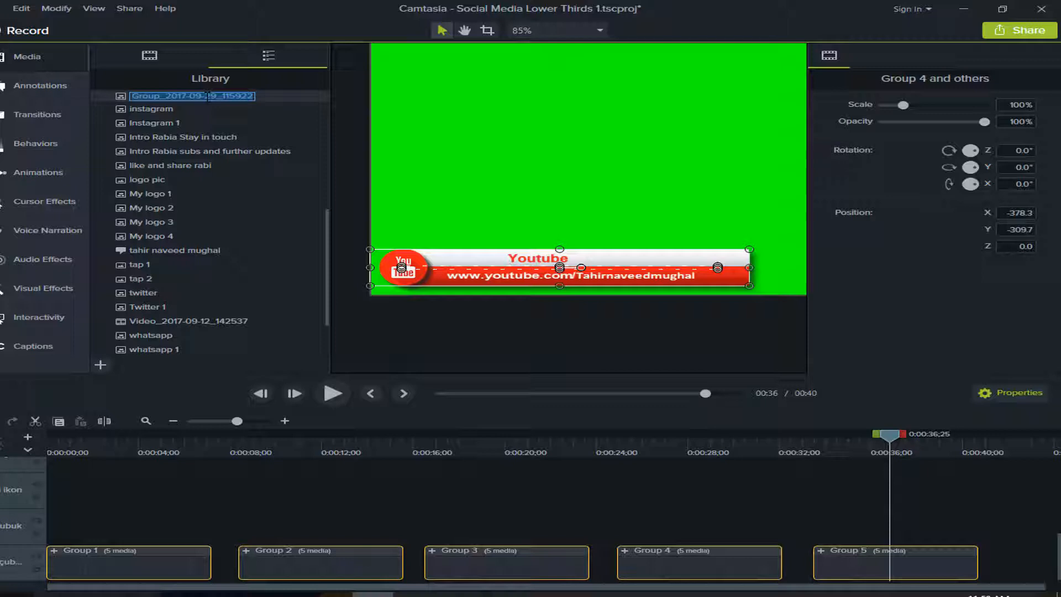
type("social link")
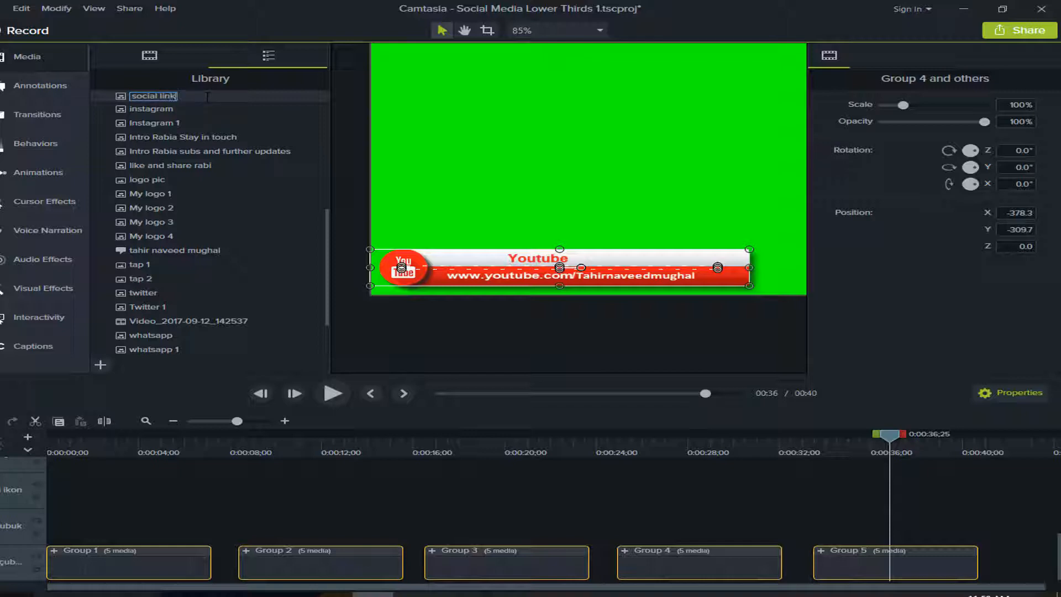
key("Return")
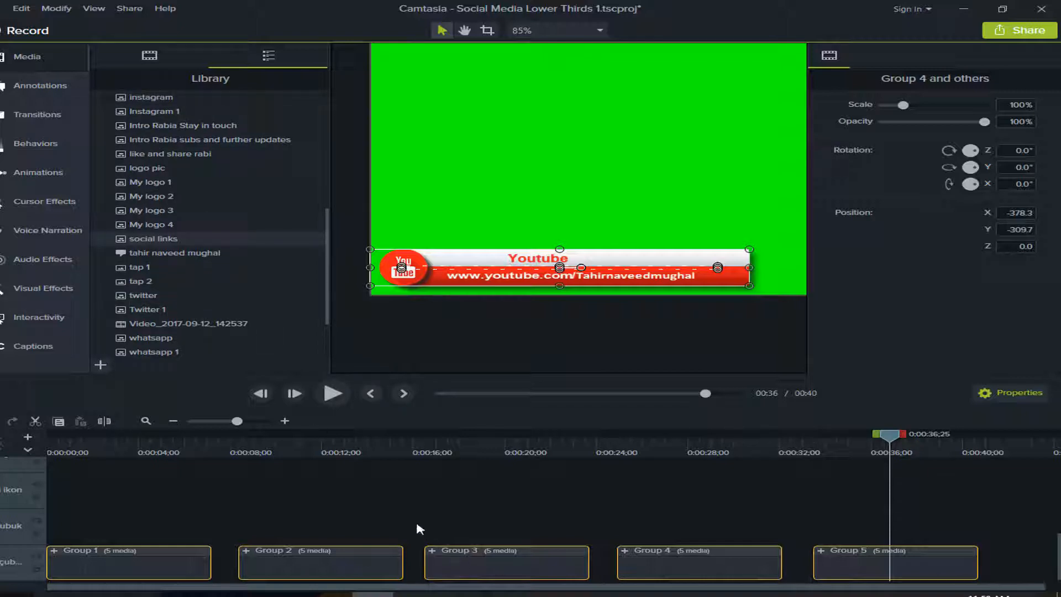
left_click(541, 523)
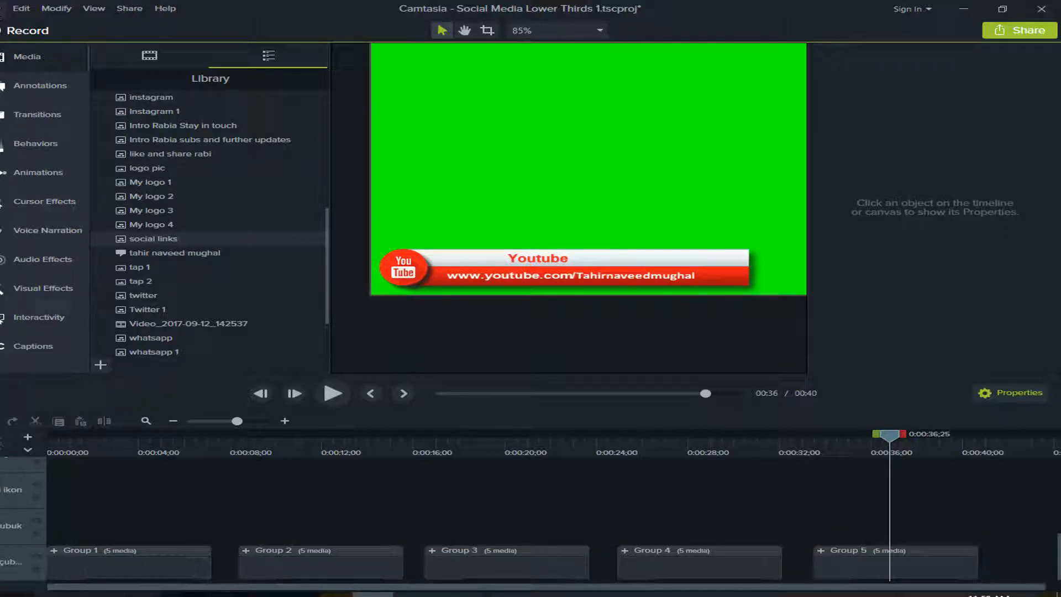
Switch to the untitled project containing video (1).mp4 and move the playhead to about 6 seconds
left_click(4, 8)
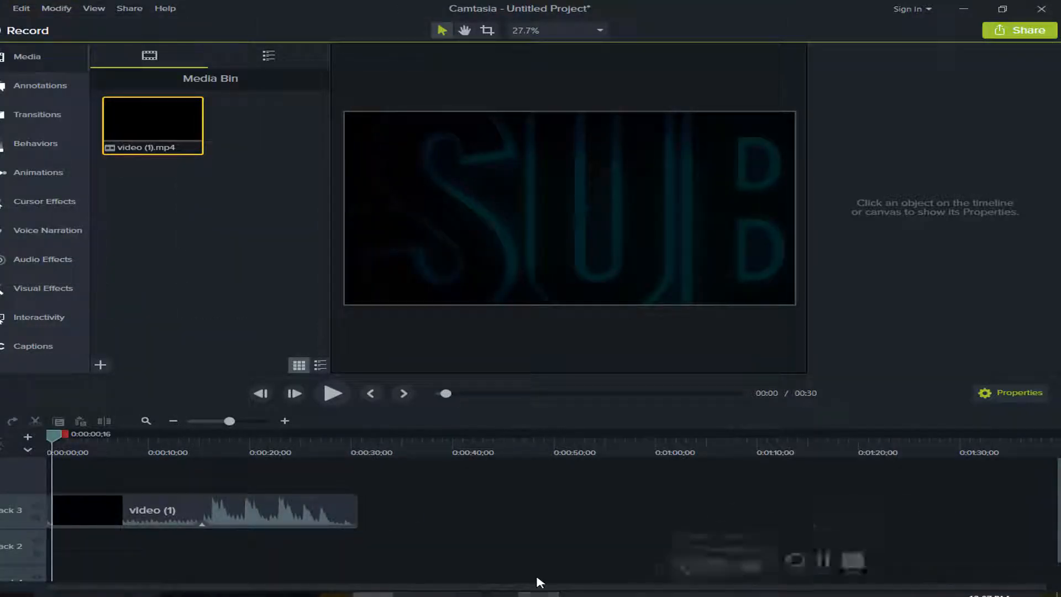
left_click(115, 445)
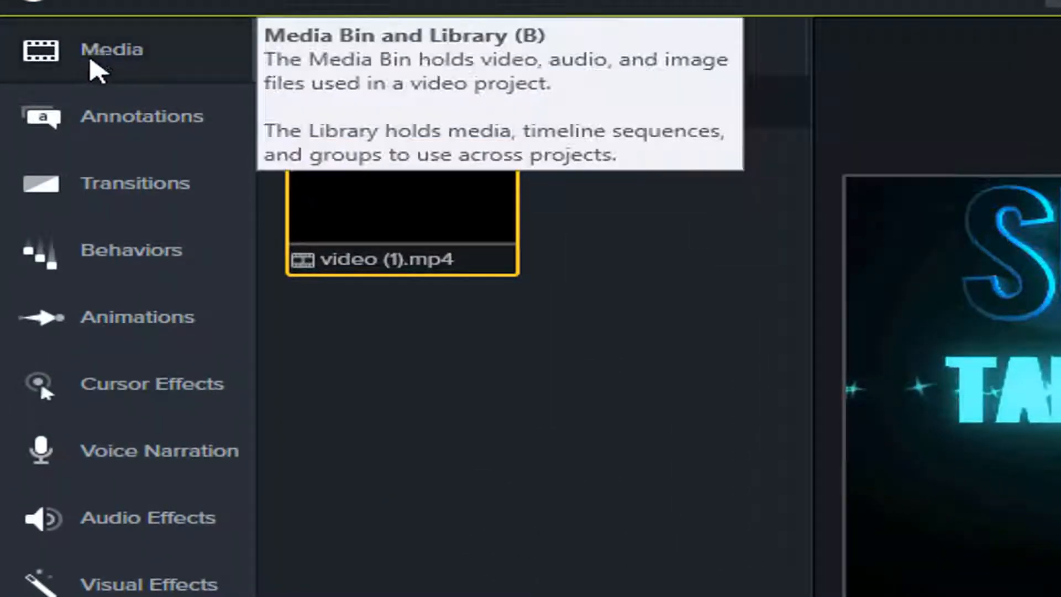
Add the Library group "fb insta twiter whatsapp youtube" to a new track above the video (1) clip
left_click(669, 336)
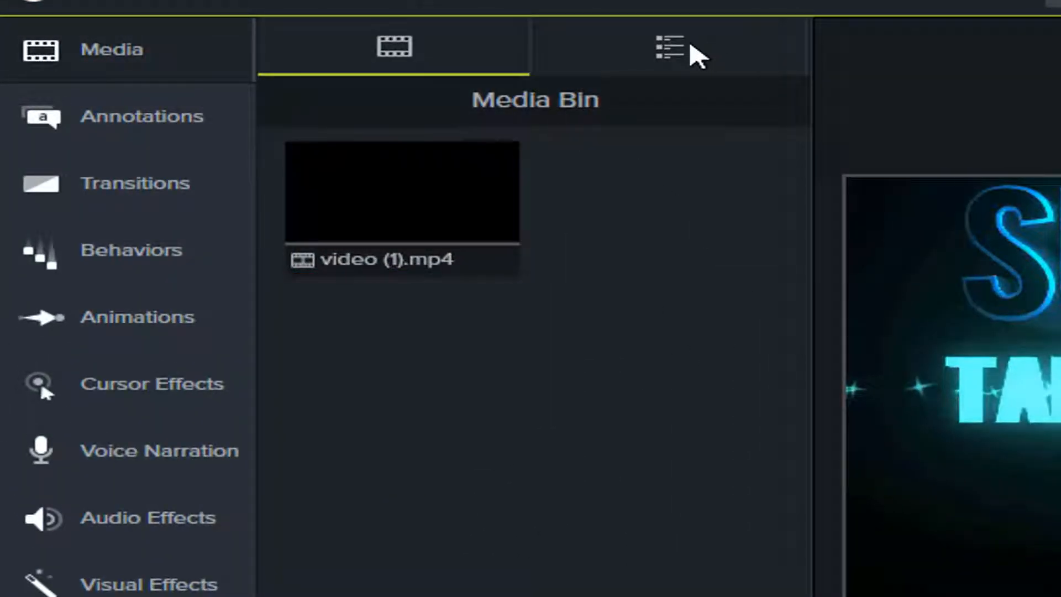
left_click(668, 56)
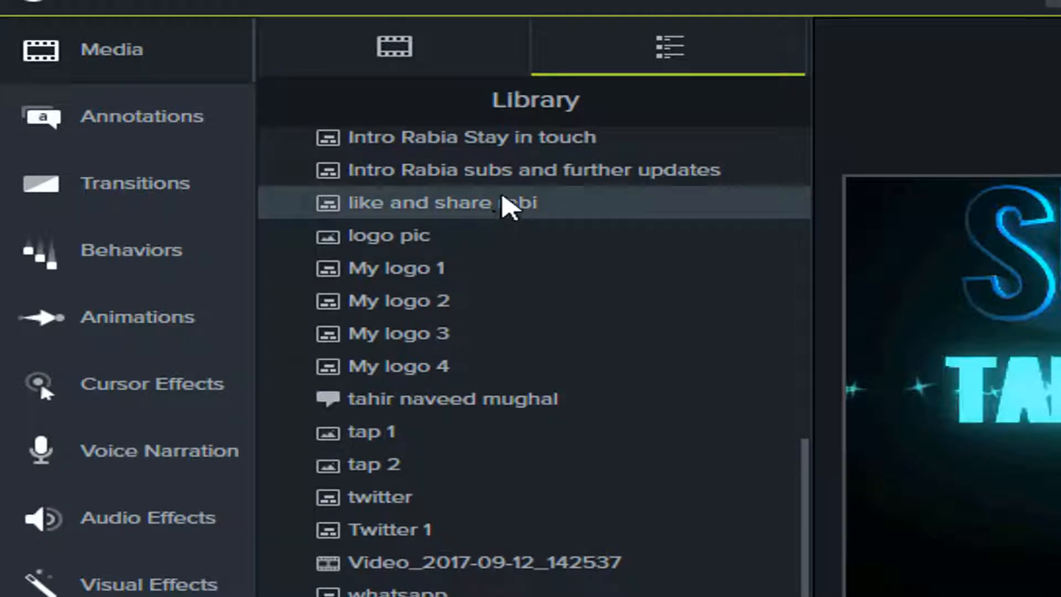
scroll(469, 182, "up", 7)
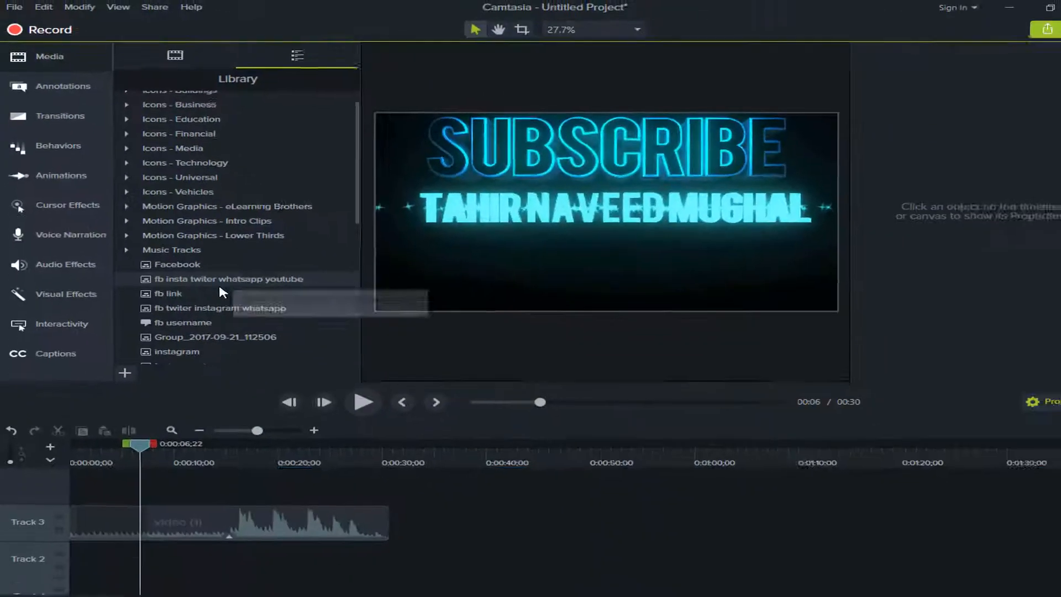
left_click_drag(221, 292, 96, 484)
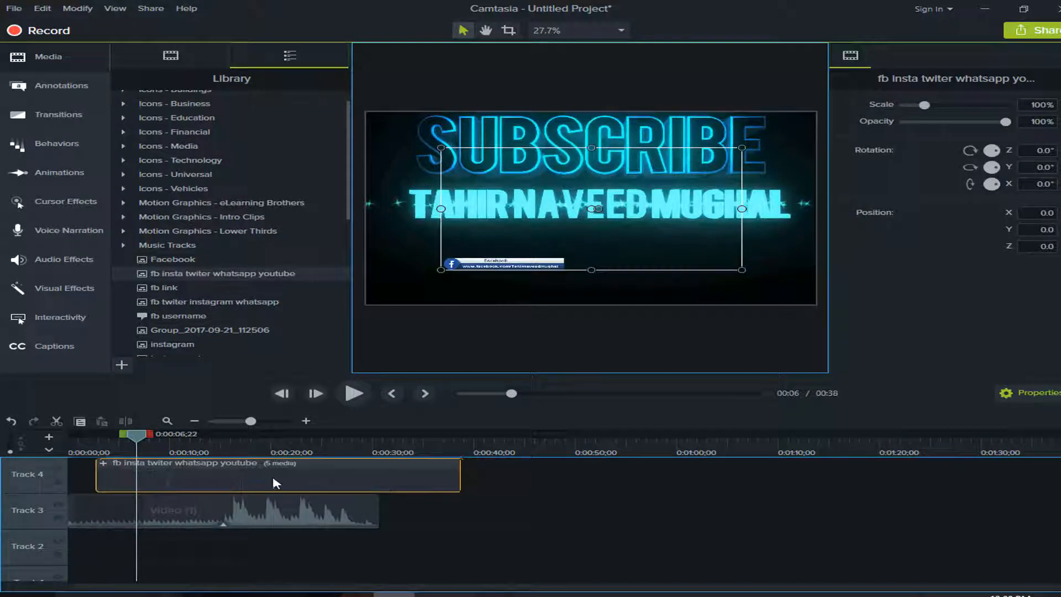
Move the social media group to the timeline's start and trim its end to match the video (1) clip's end
left_click_drag(272, 470, 223, 474)
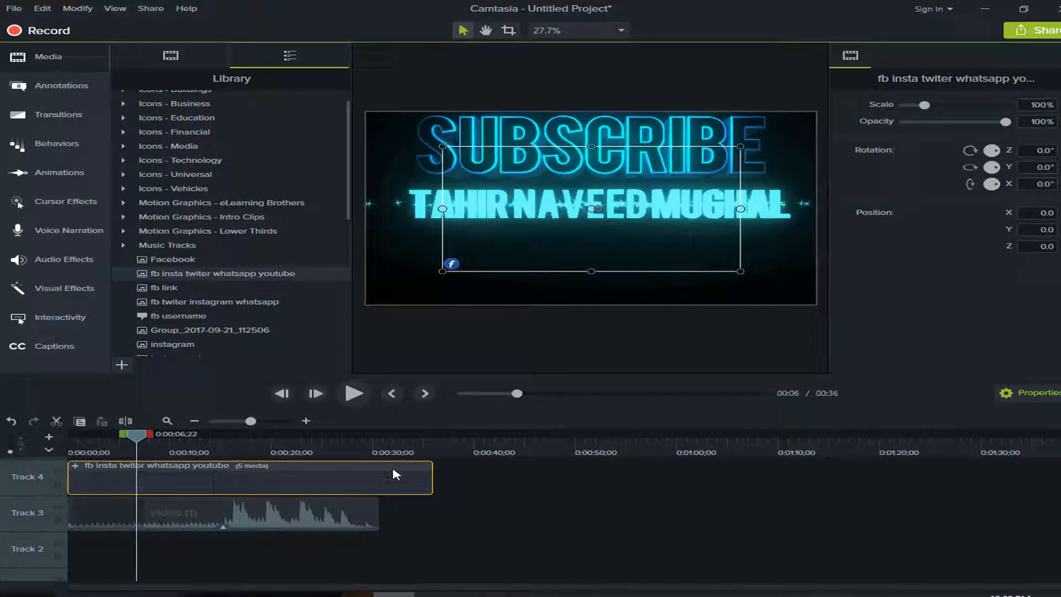
left_click_drag(389, 471, 378, 472)
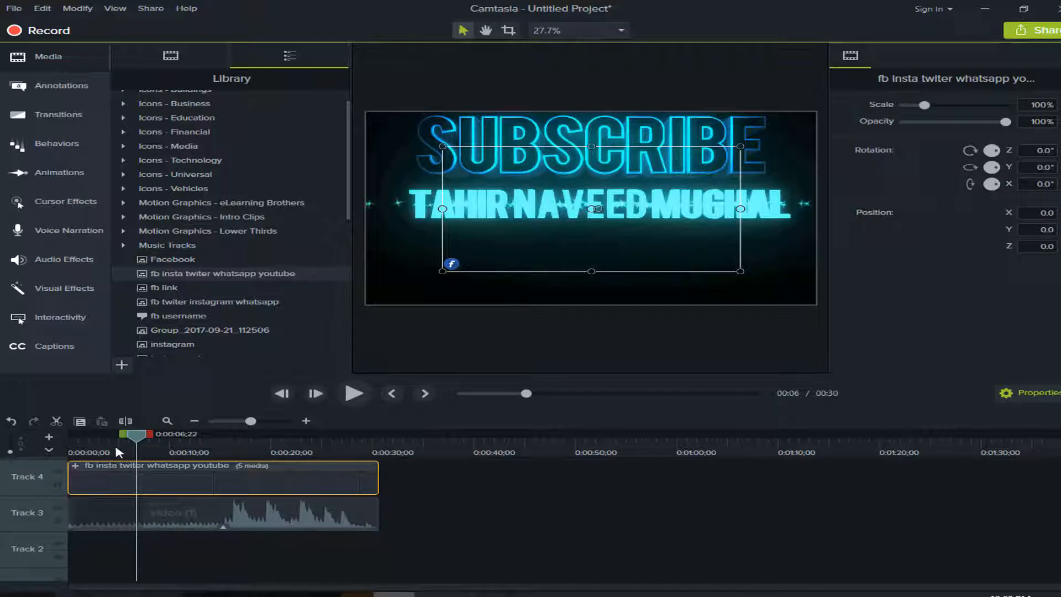
left_click_drag(129, 440, 72, 436)
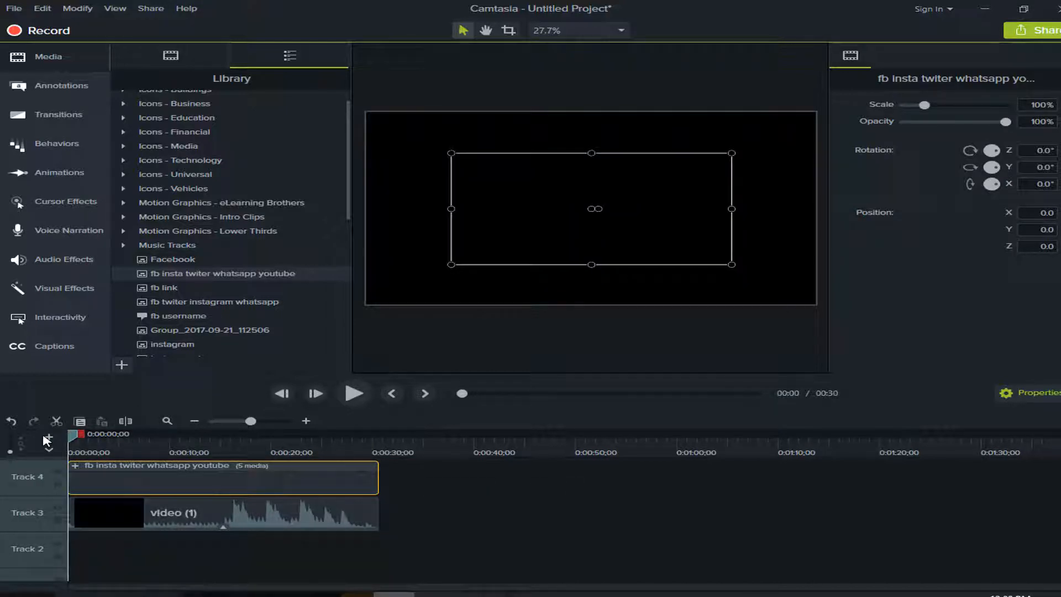
left_click_drag(499, 253, 453, 249)
left_click(47, 9)
left_click(60, 25)
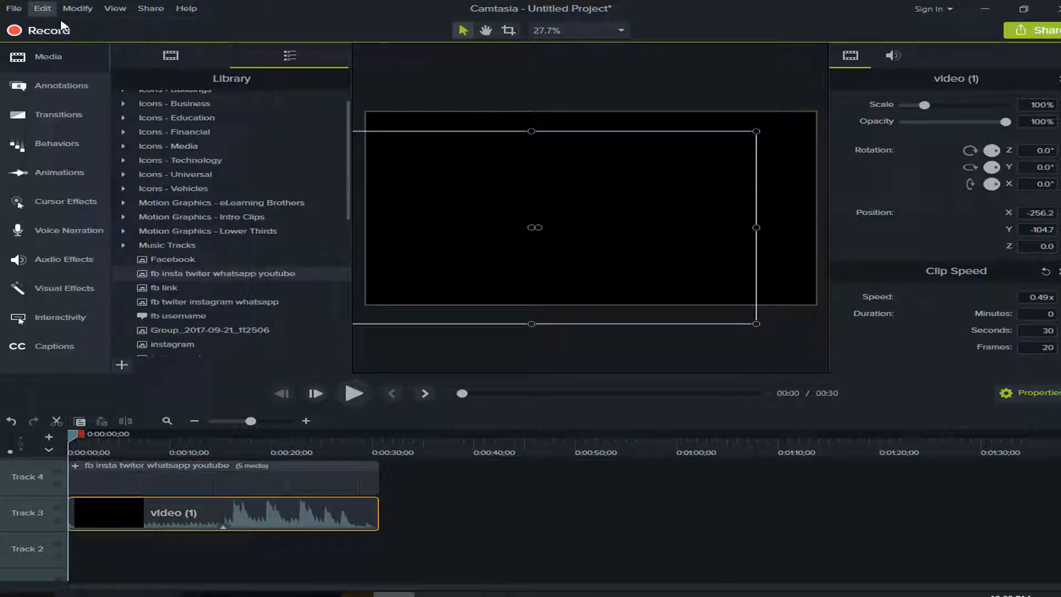
Play the timeline from the start to preview the social media lower thirds over the video
left_click(356, 395)
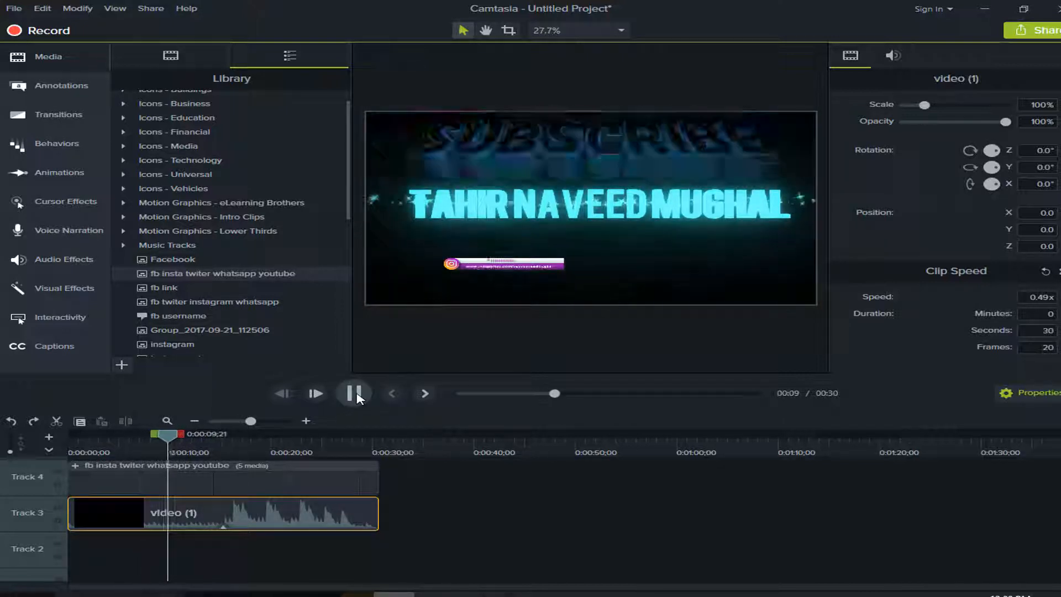
Scale the social media group to about 149.4% on the canvas and position it at X 0.0, Y -27.3 along the video's lower edge
left_click(504, 279)
left_click(499, 263)
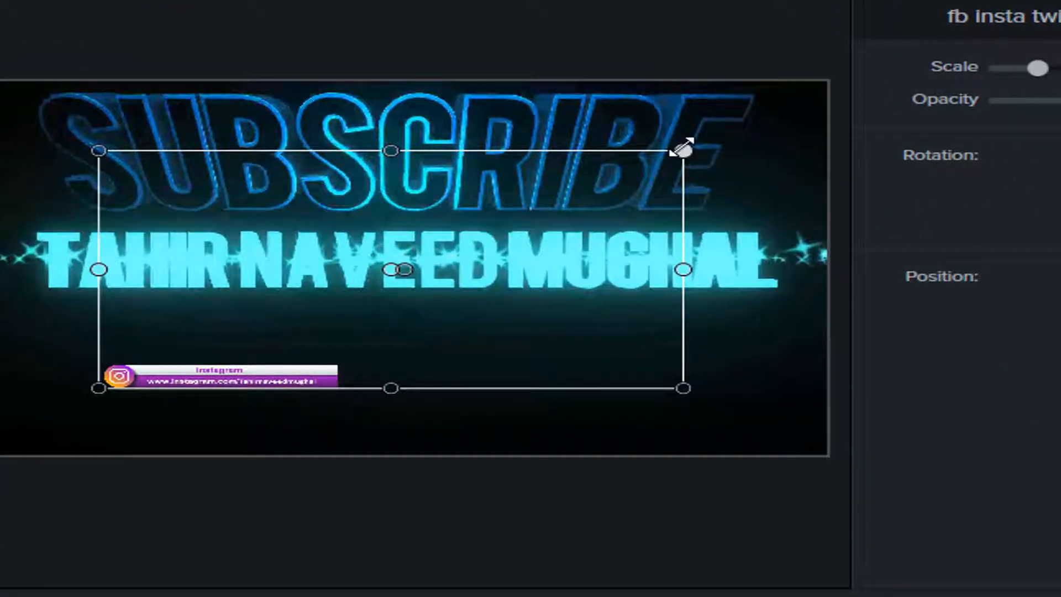
left_click_drag(686, 148, 828, 92)
left_click_drag(336, 368, 193, 416)
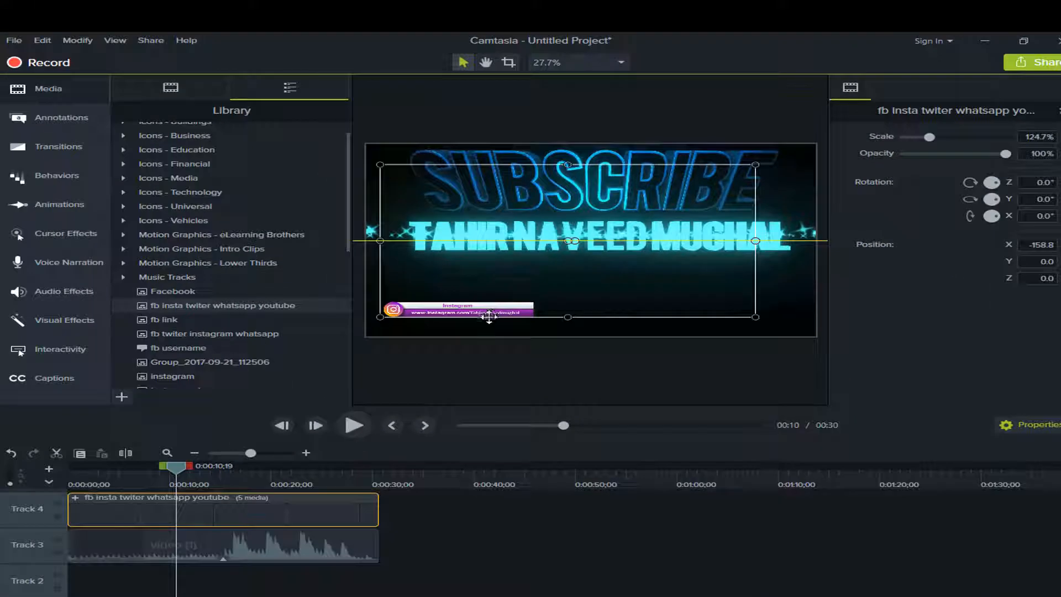
left_click_drag(489, 316, 476, 336)
left_click_drag(742, 184, 799, 156)
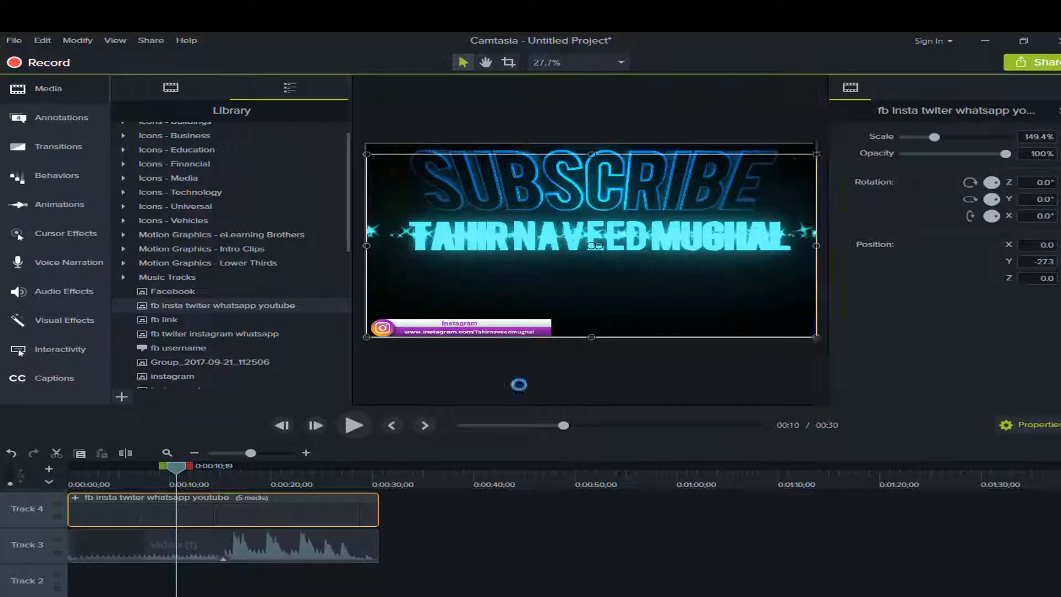
Magnify the canvas to 50% around the lower third and scrub the timeline to check each social media banner over the video
left_click_drag(98, 477, 258, 475)
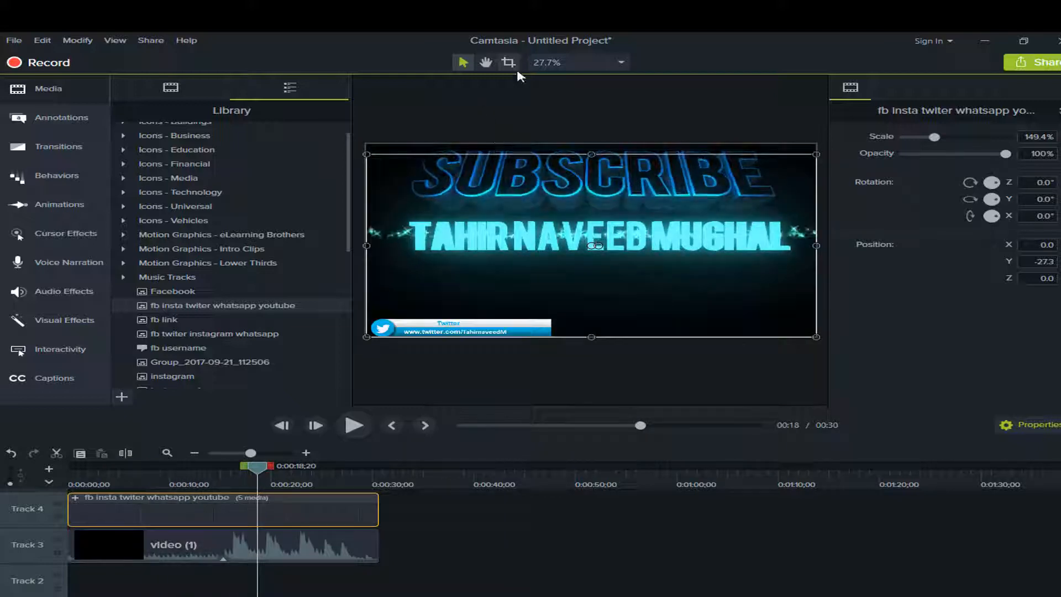
left_click(487, 63)
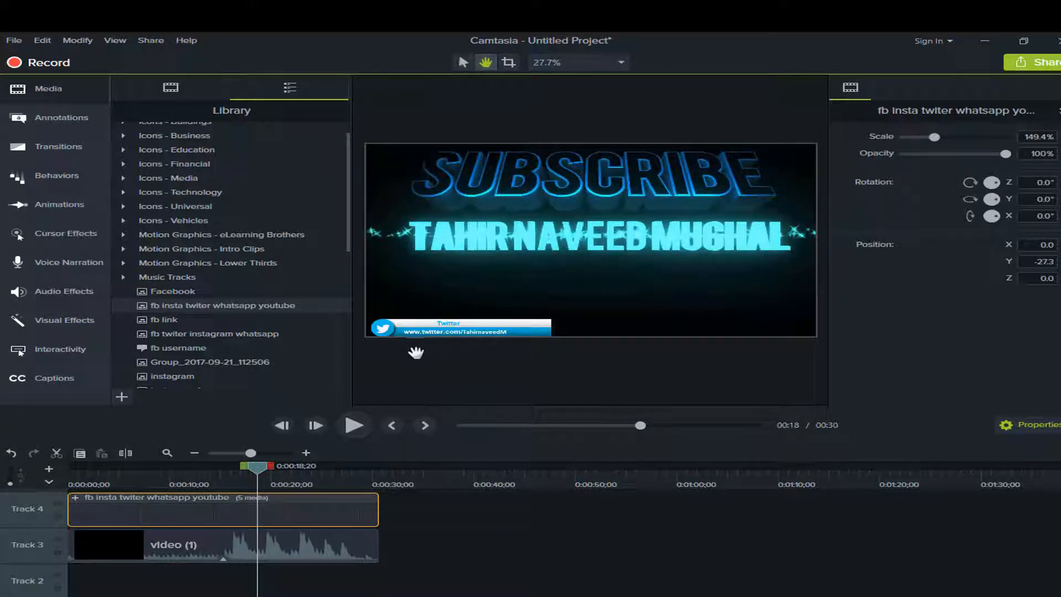
scroll(412, 345, "up", 1)
left_click_drag(411, 340, 641, 245)
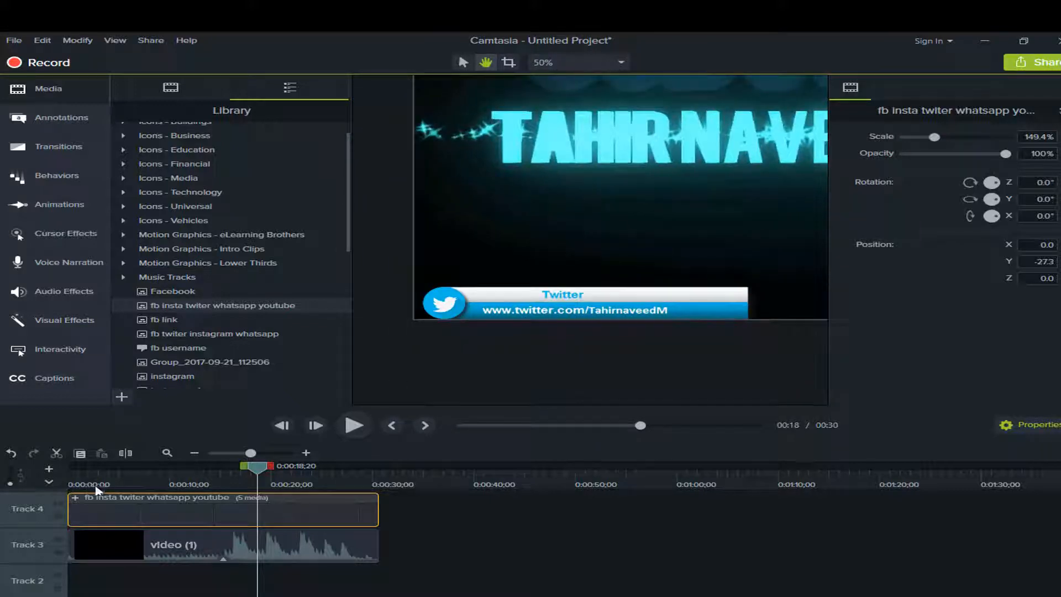
left_click_drag(81, 476, 350, 470)
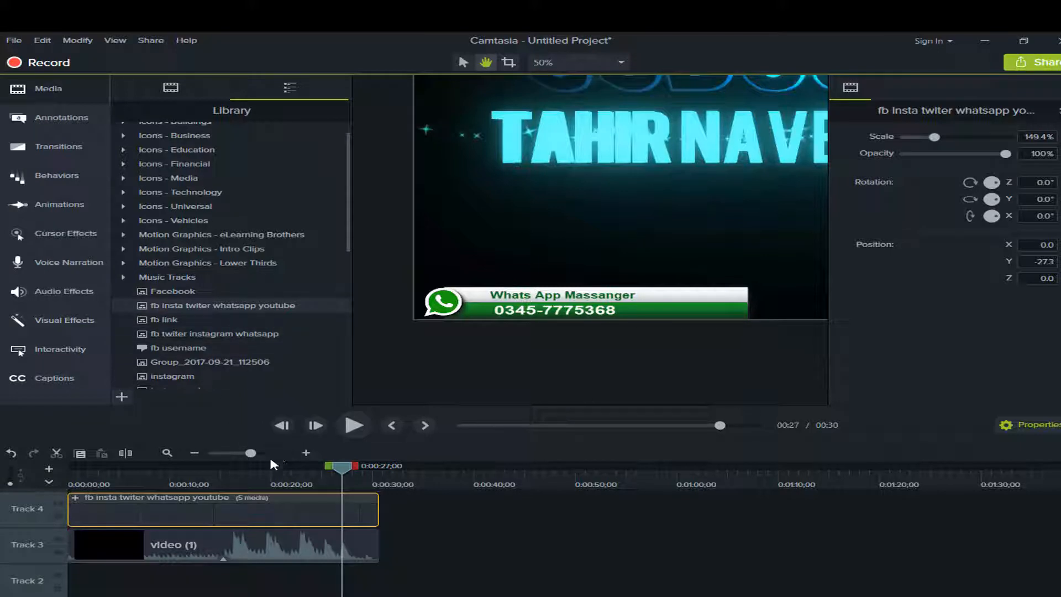
left_click(203, 486)
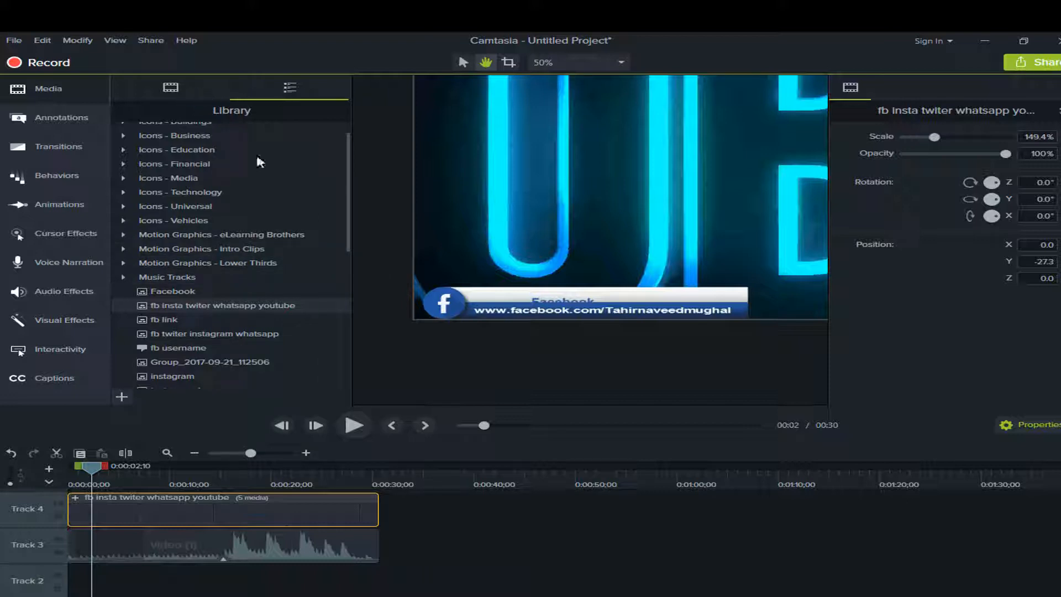
Add another copy of the Library group "fb insta twiter whatsapp youtube" to Track 4 at about 43 seconds and scrub through it
left_click_drag(227, 309, 500, 506)
left_click(515, 483)
left_click_drag(564, 475, 666, 474)
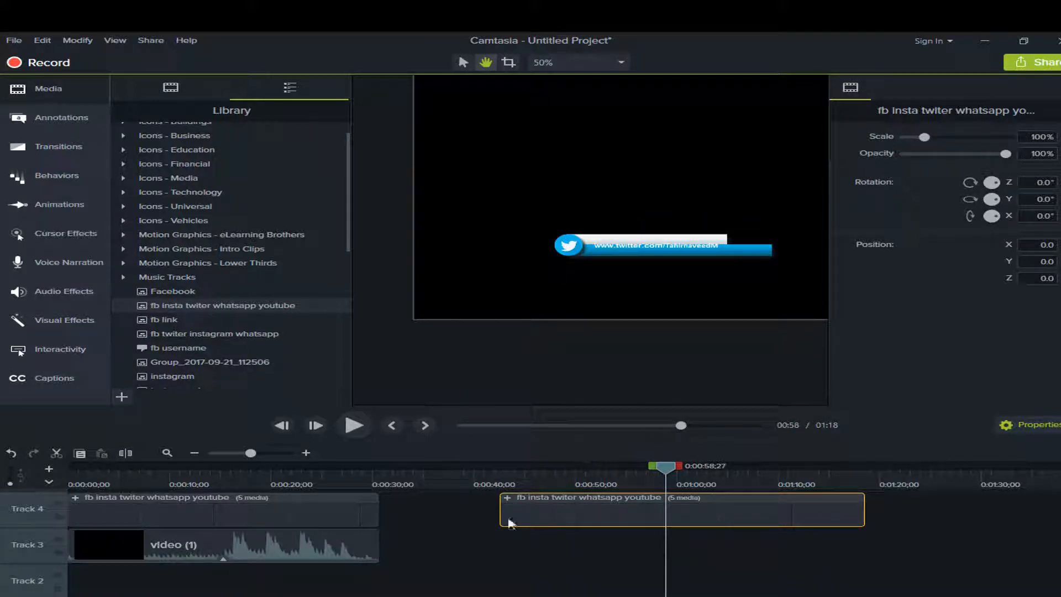